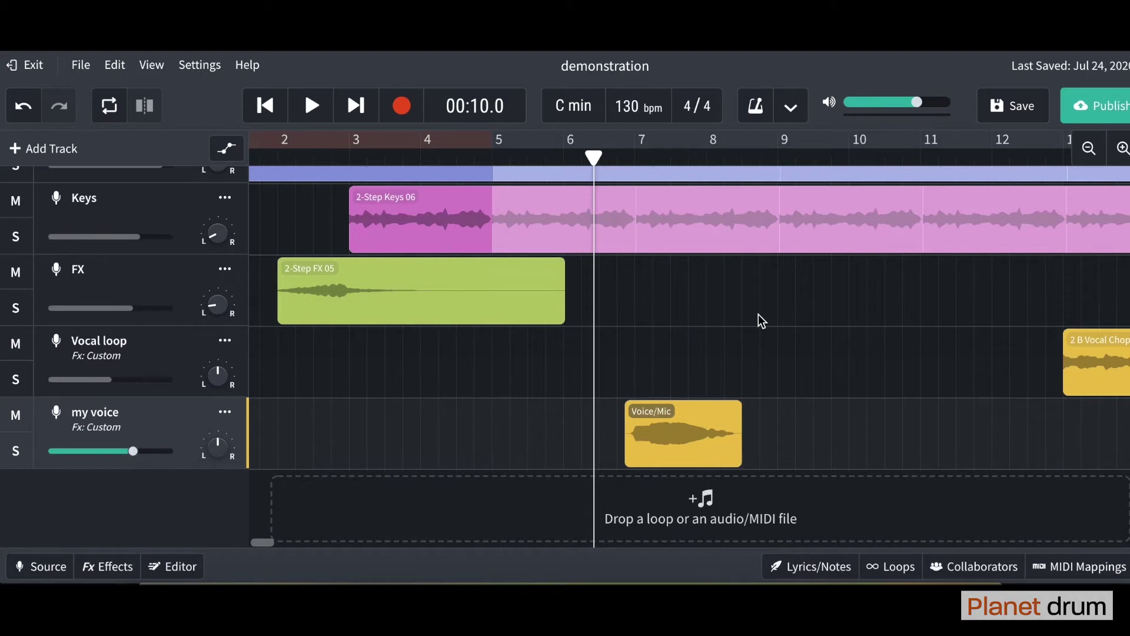
Solo the my voice track and play from just before the Voice/Mic clip, stopping at 00:15.2.
left_click_drag(593, 158, 615, 158)
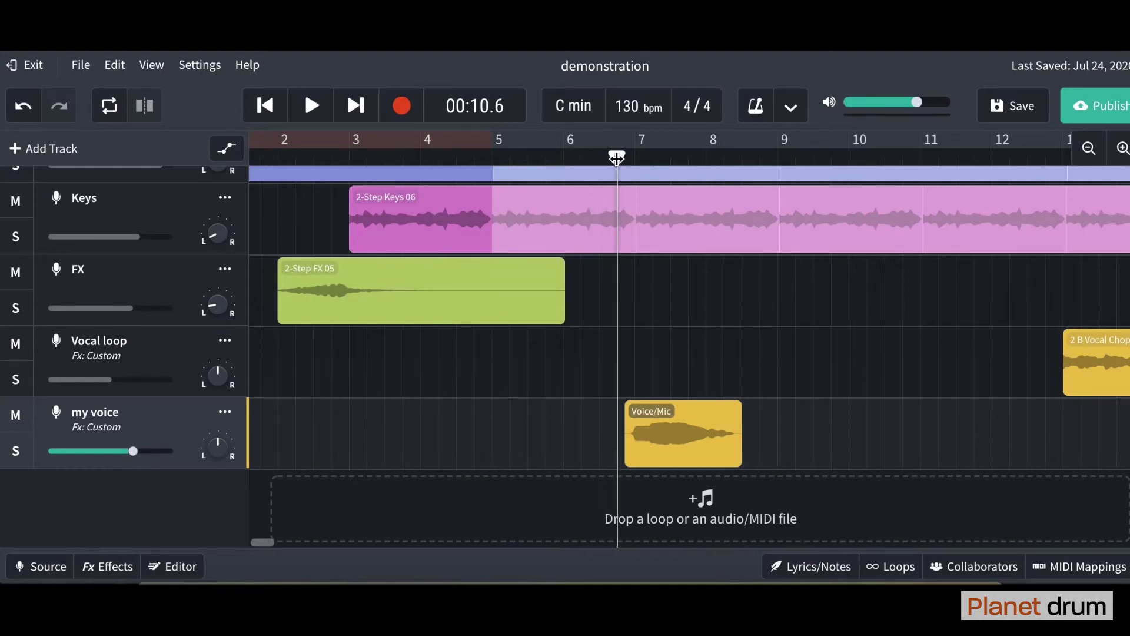
left_click(14, 460)
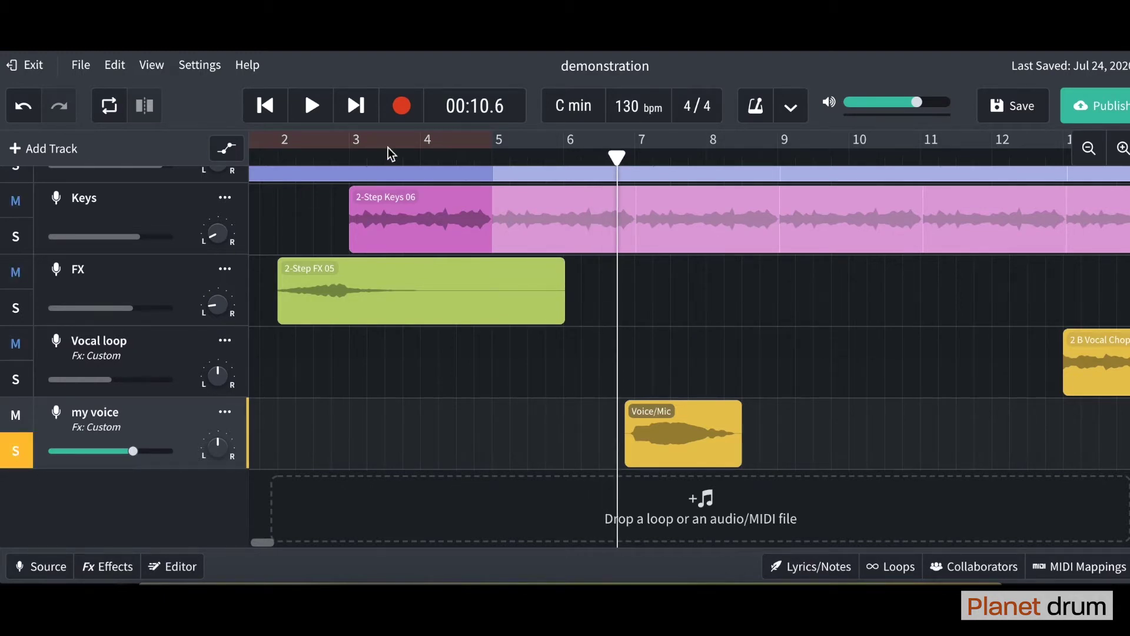
left_click(318, 116)
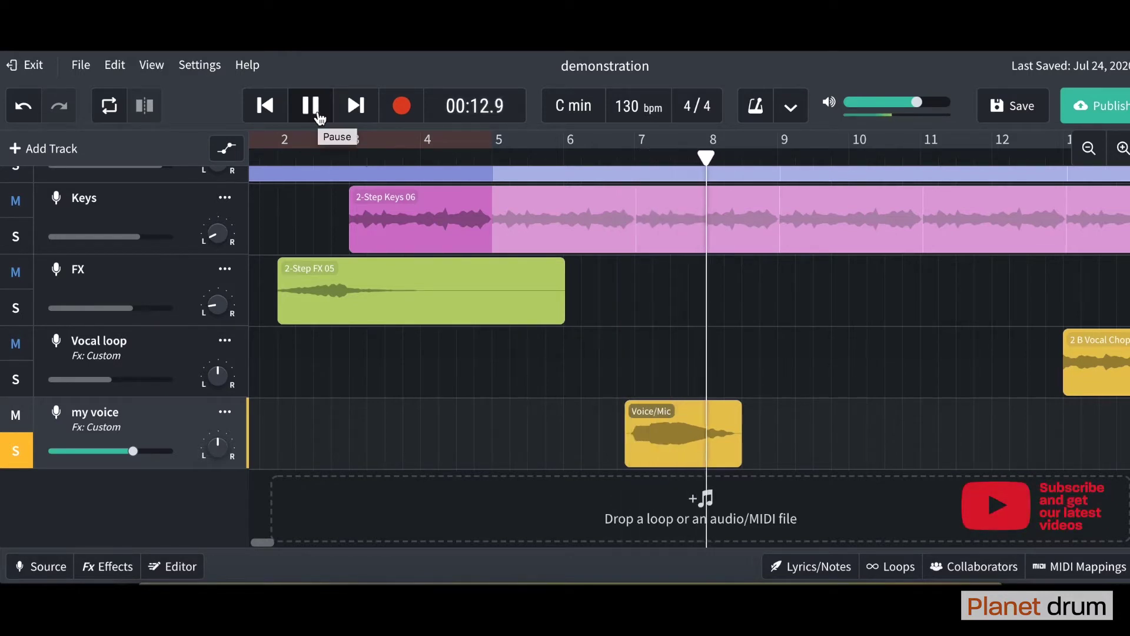
left_click(318, 117)
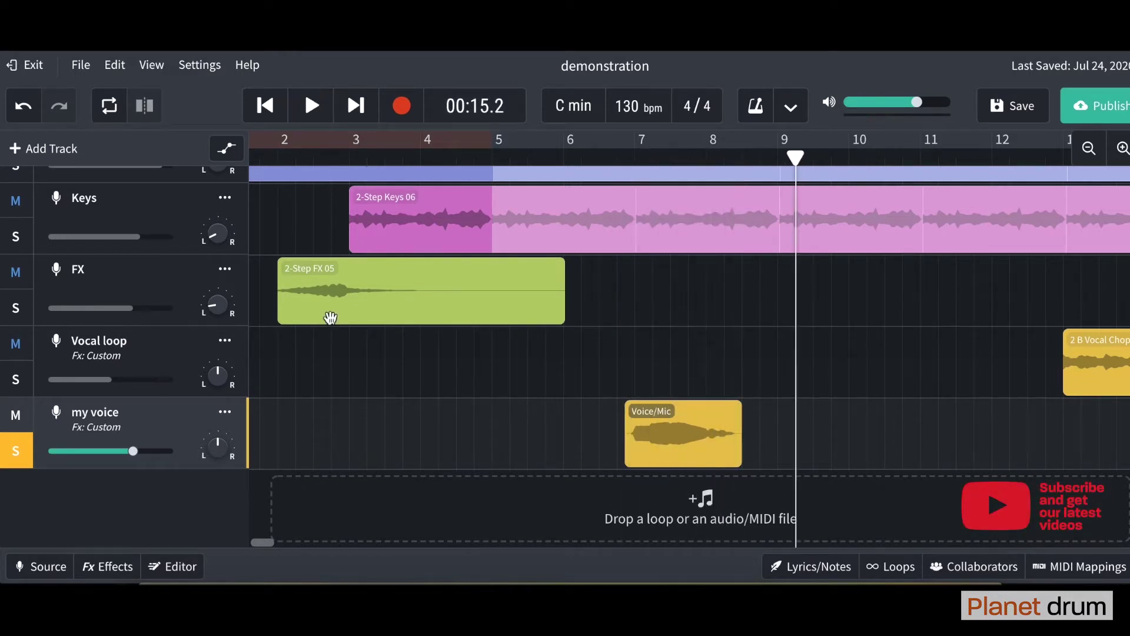
Enable input monitoring for my voice, then show its effects chain with Studio Reverb.
left_click(48, 566)
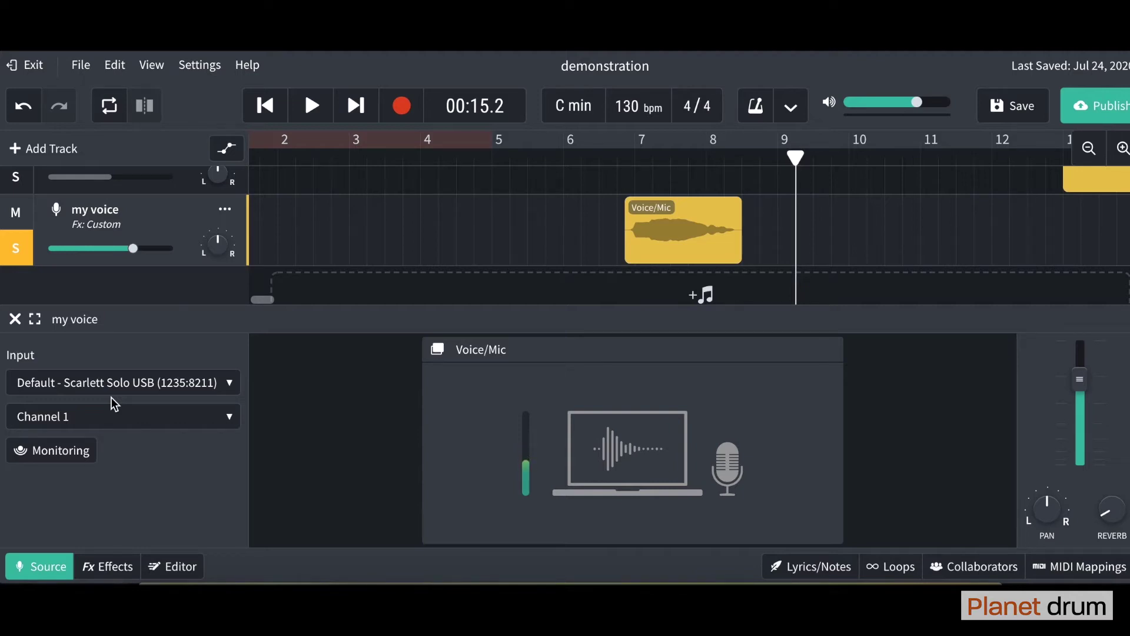
left_click(77, 451)
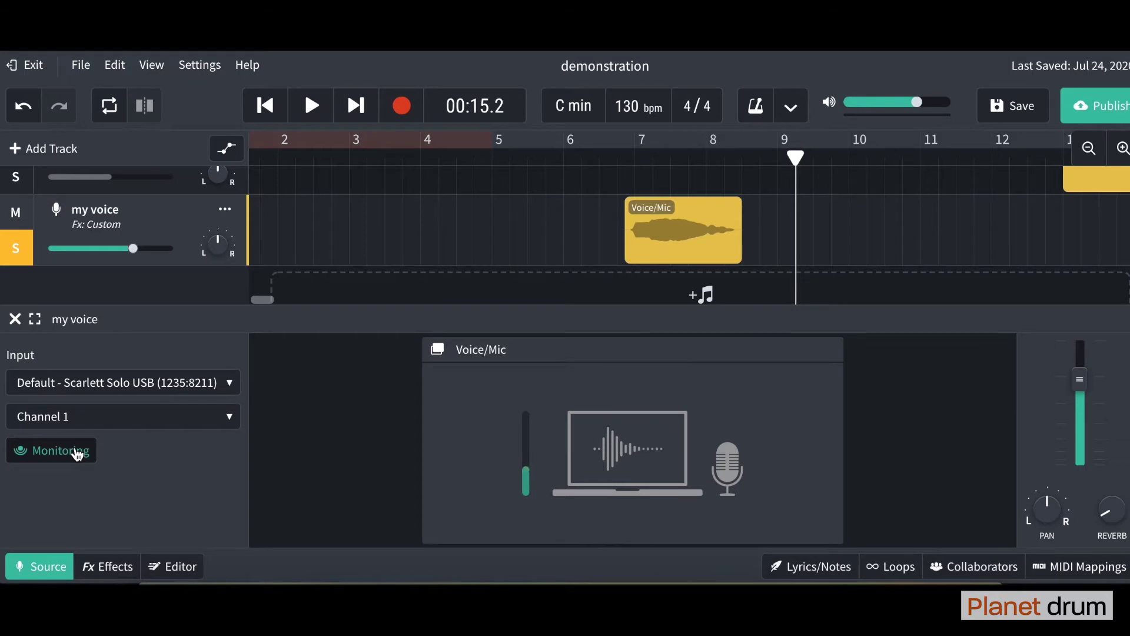
left_click(107, 565)
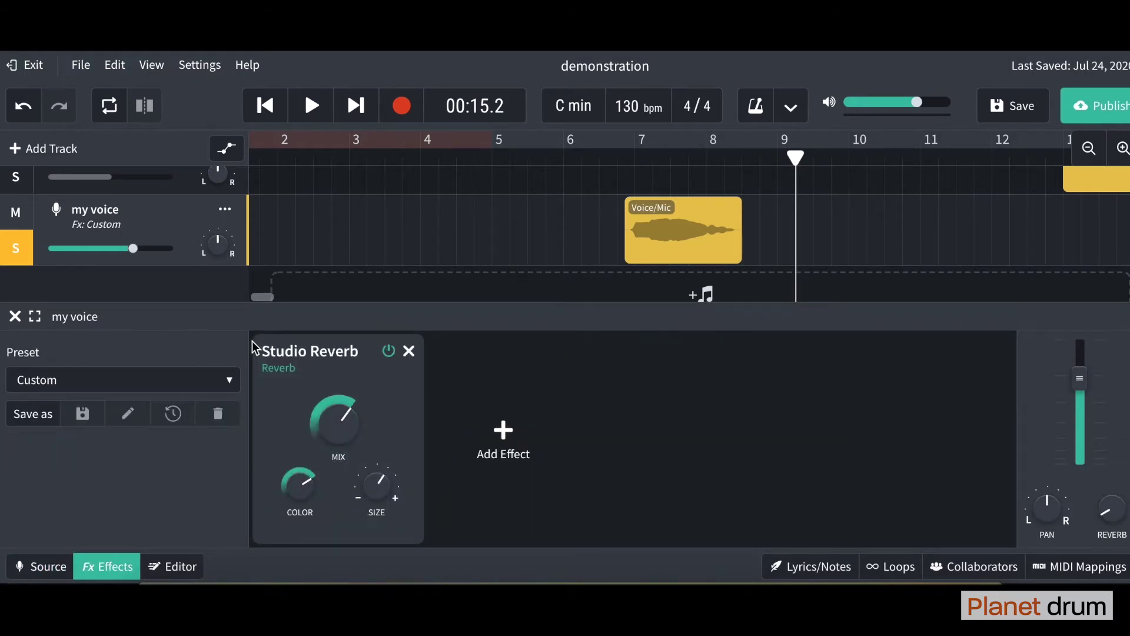
Open the Voice/Mic clip in the Editor, showing pitch shift 0 and playback rate 1.00.
left_click(179, 568)
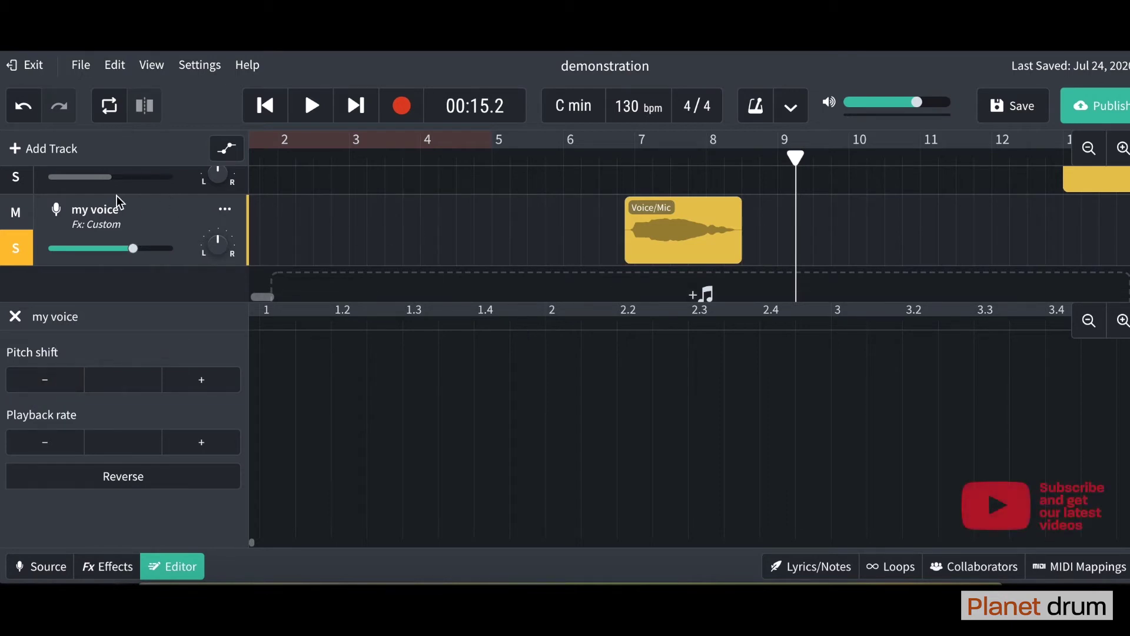
left_click(685, 244)
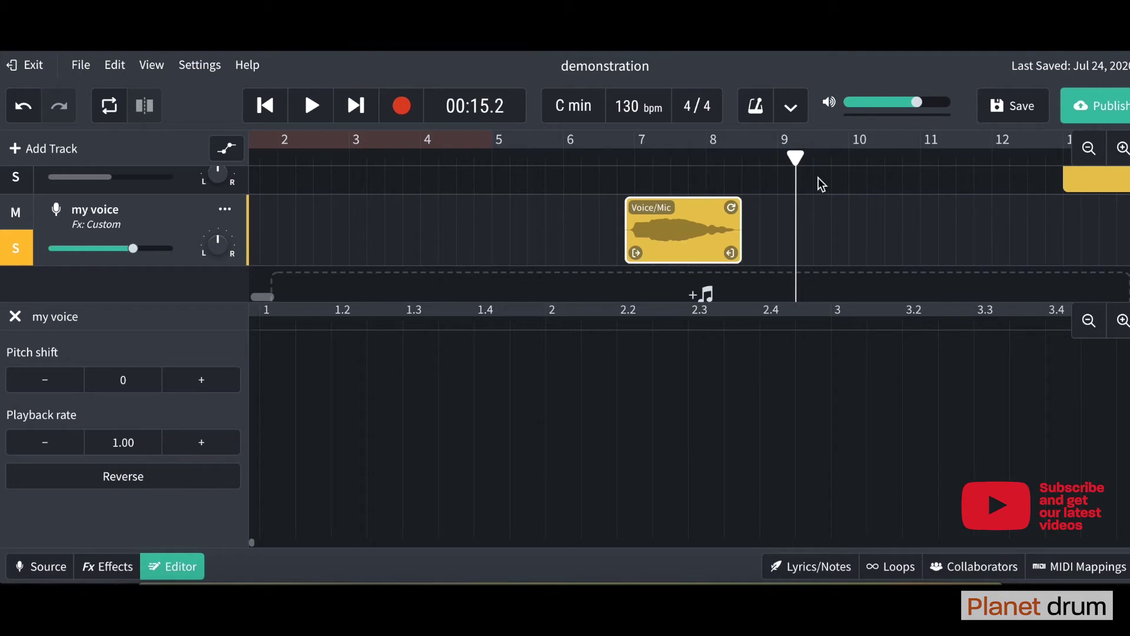
scroll(493, 486, "right", 10)
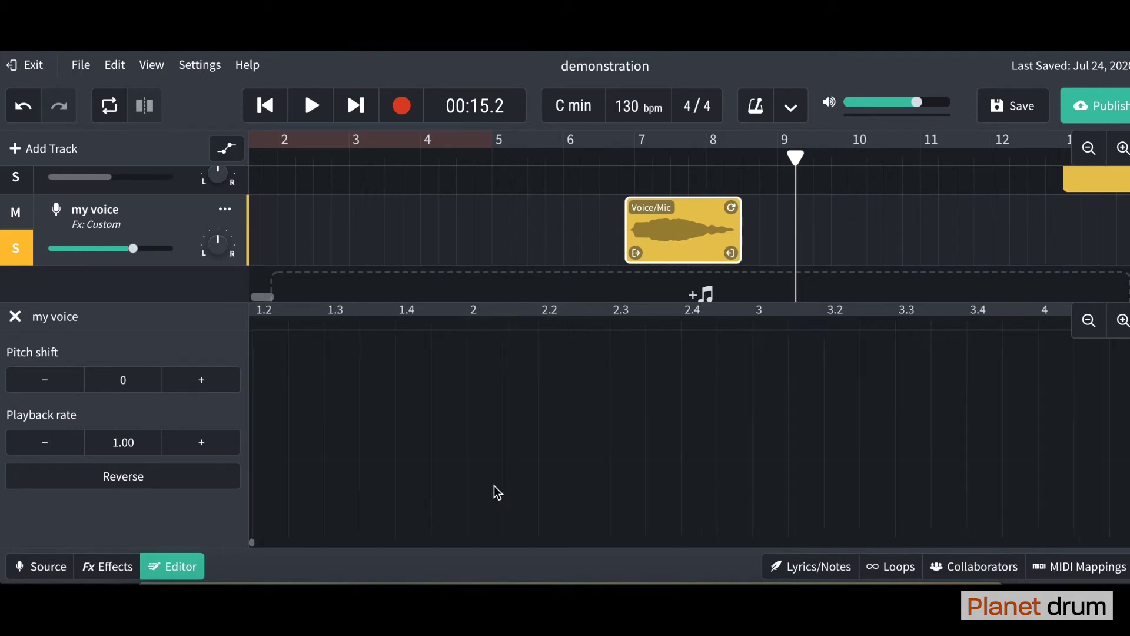
scroll(494, 485, "left", 5)
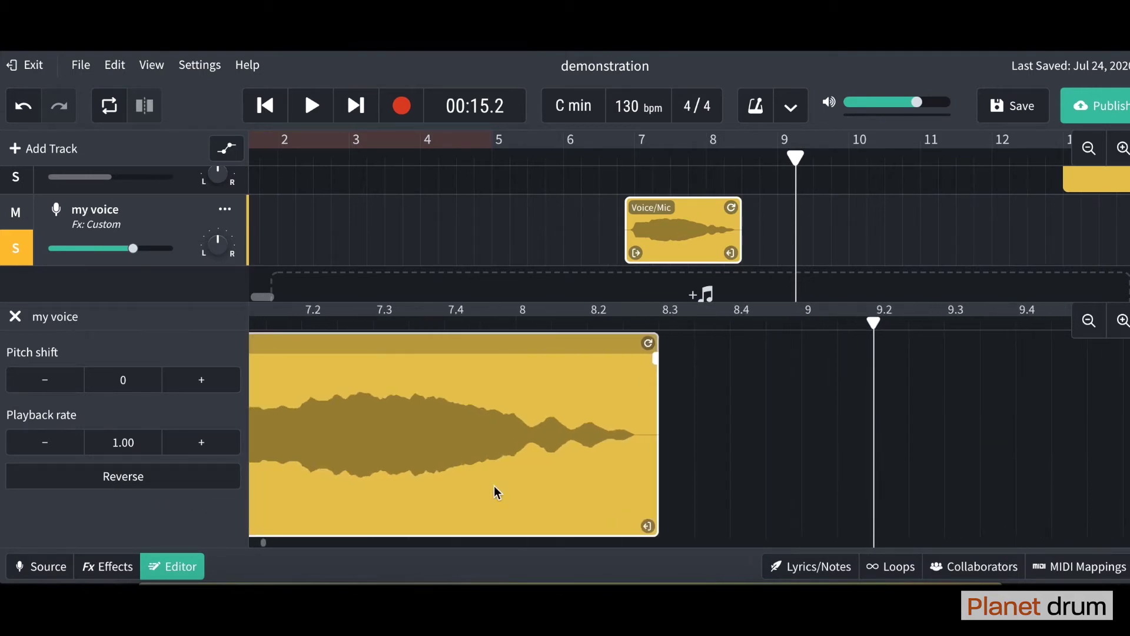
scroll(494, 489, "left", 2)
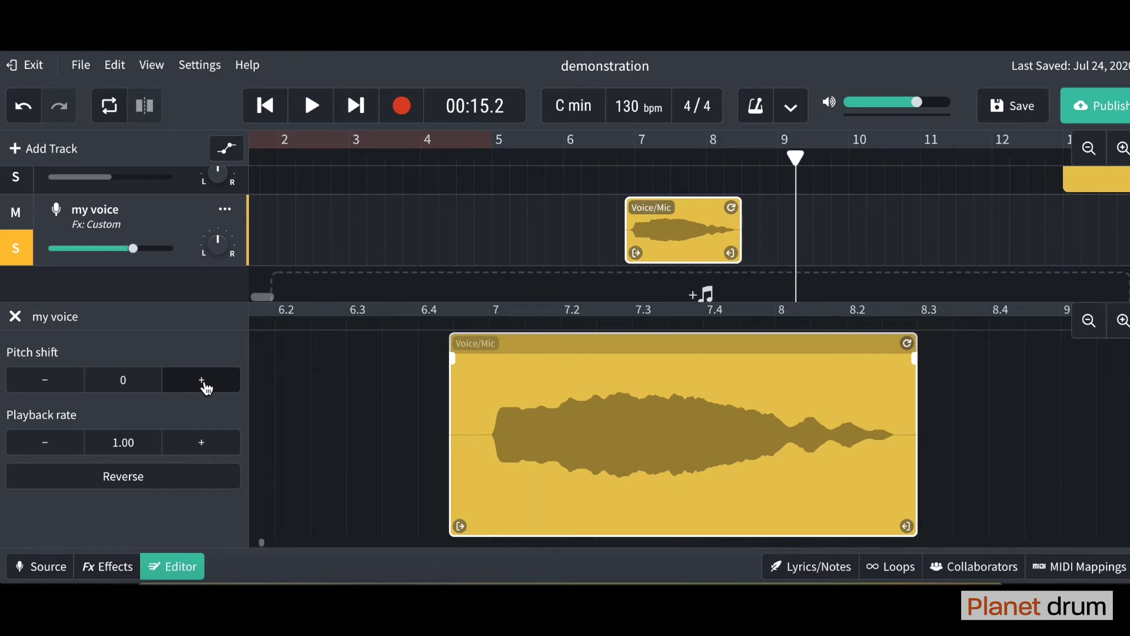
Raise the Voice/Mic clip's pitch shift to 7 and play it back from before the clip.
left_click(206, 386)
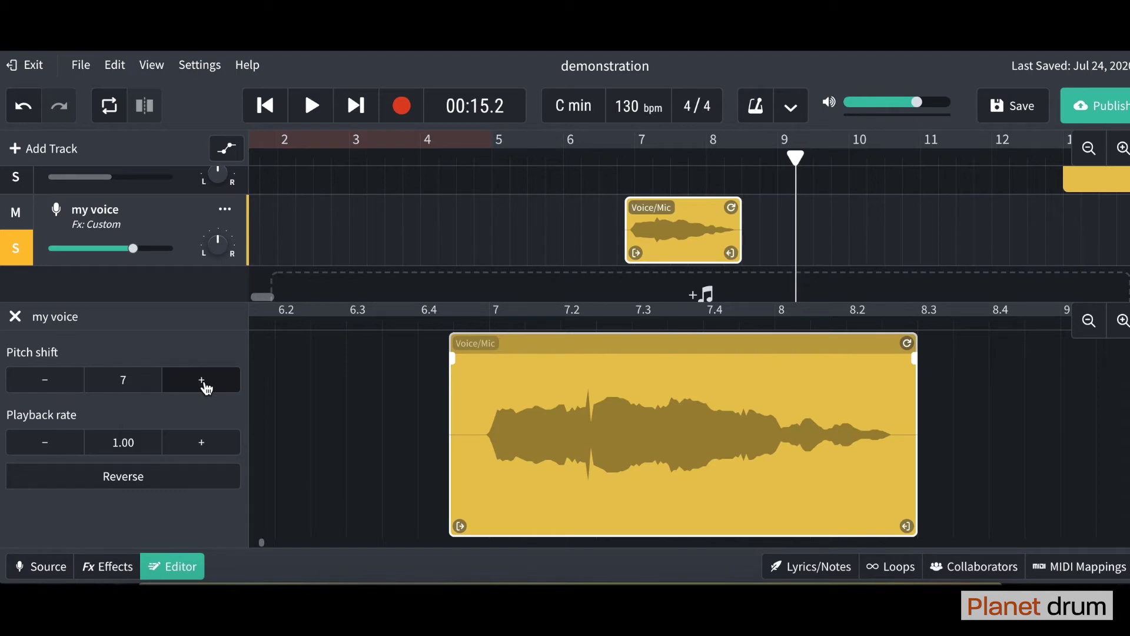
left_click_drag(796, 157, 599, 160)
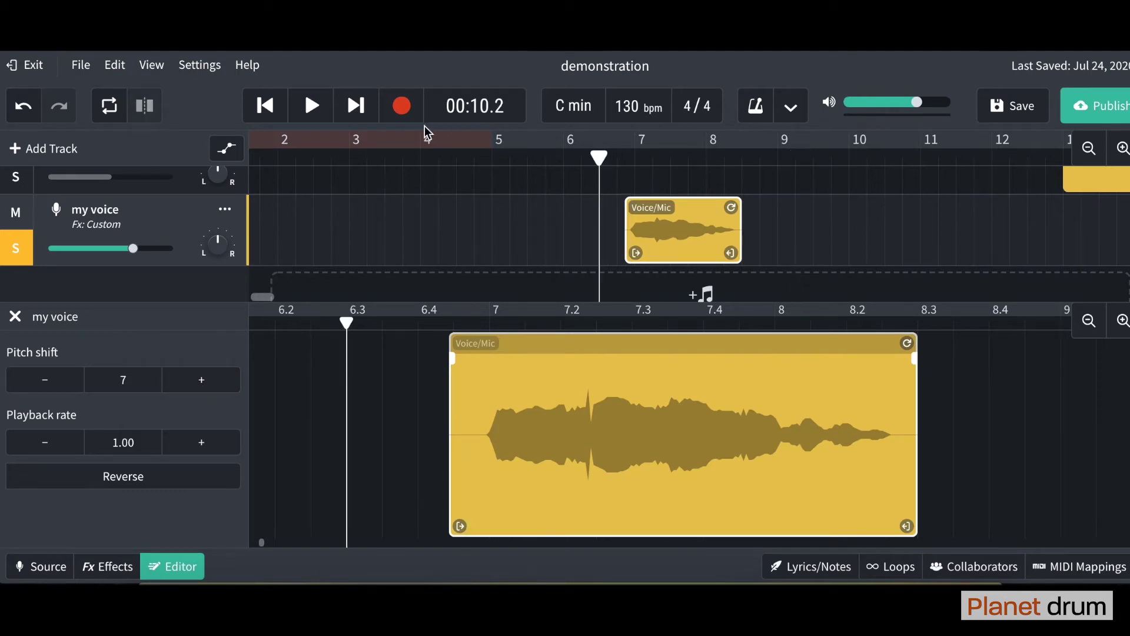
left_click(313, 105)
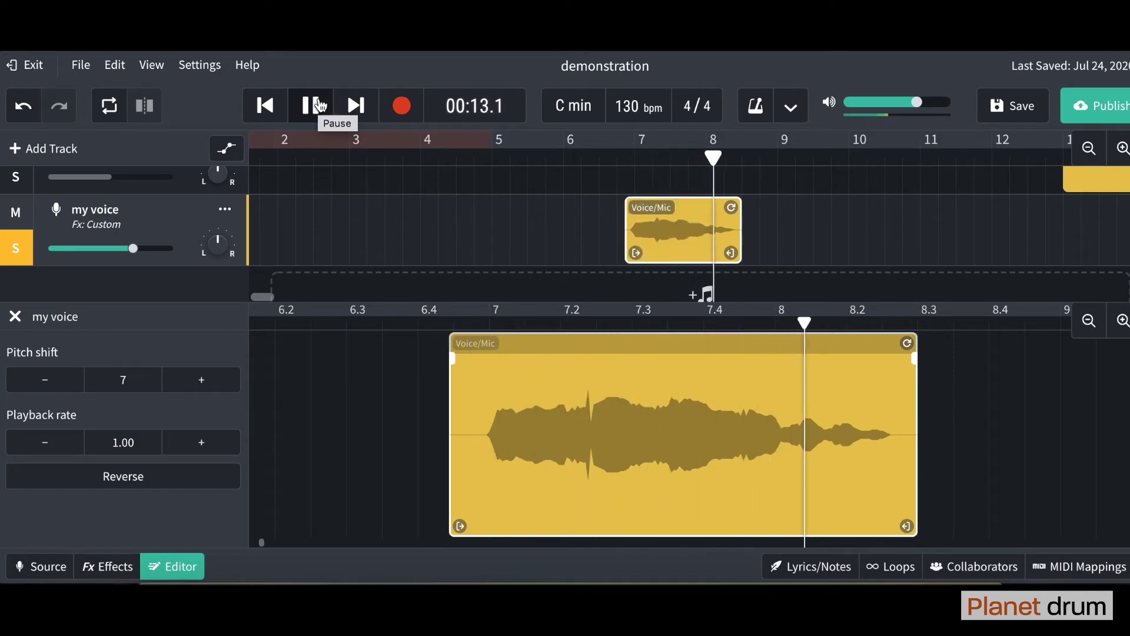
left_click(314, 106)
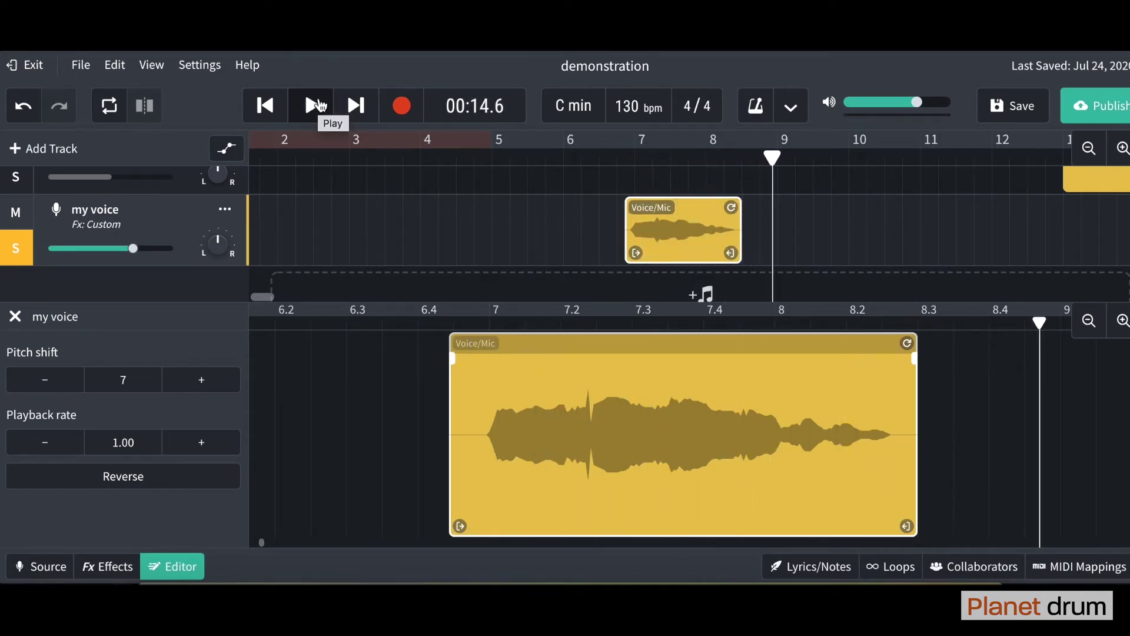
Lower the clip's pitch shift to -6 and play it back from just before the clip.
left_click(57, 385)
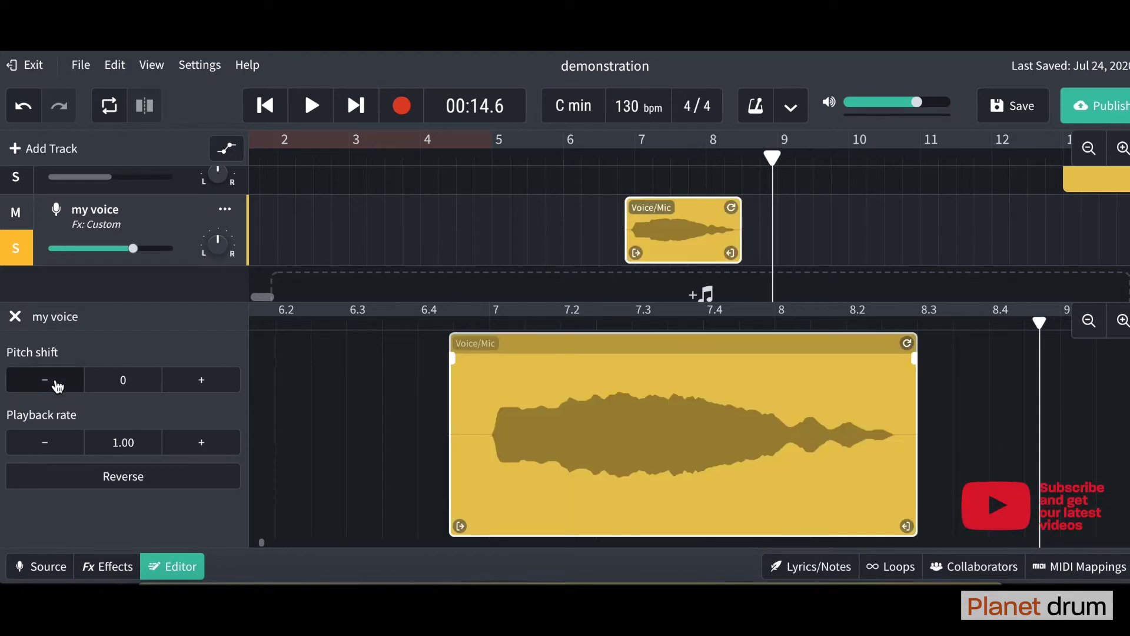
left_click(58, 385)
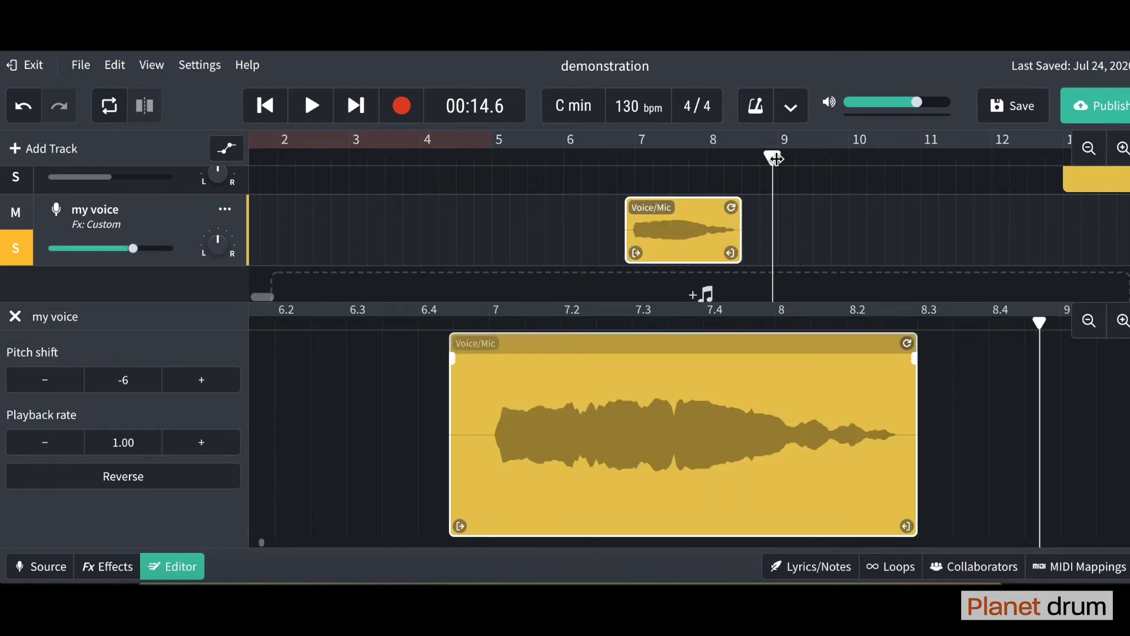
left_click_drag(772, 158, 664, 157)
left_click(602, 174)
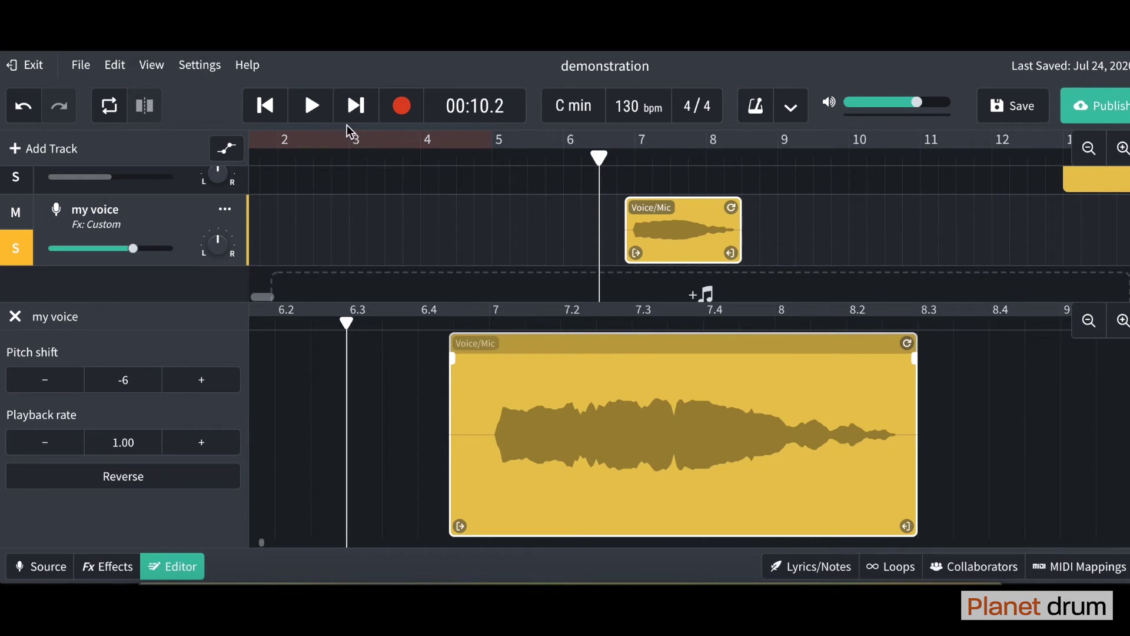
left_click(322, 116)
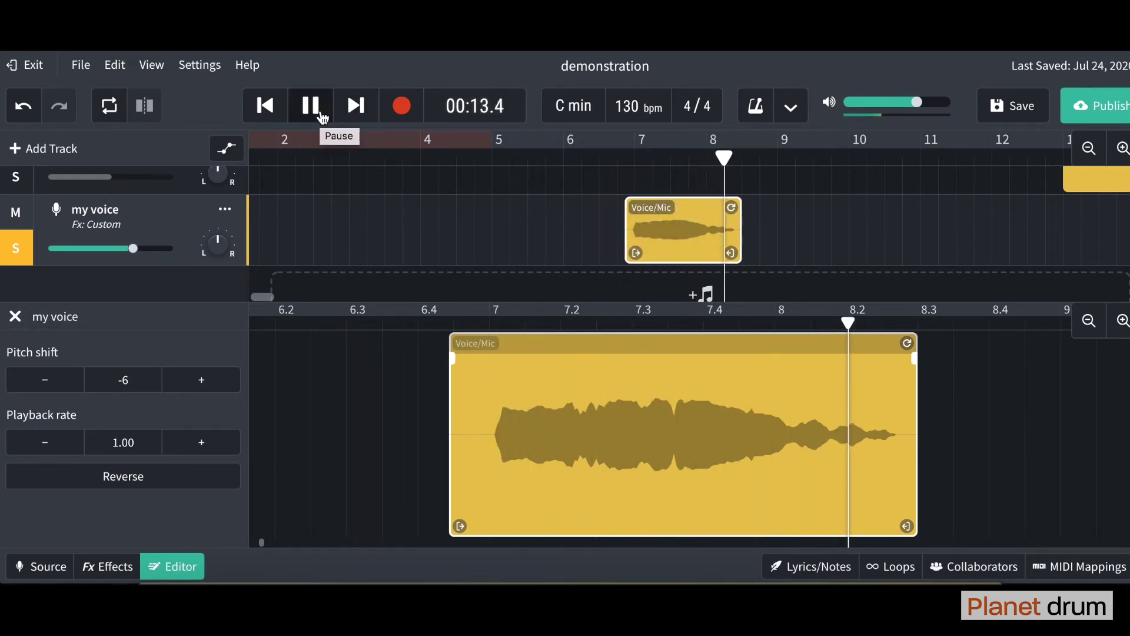
left_click(320, 114)
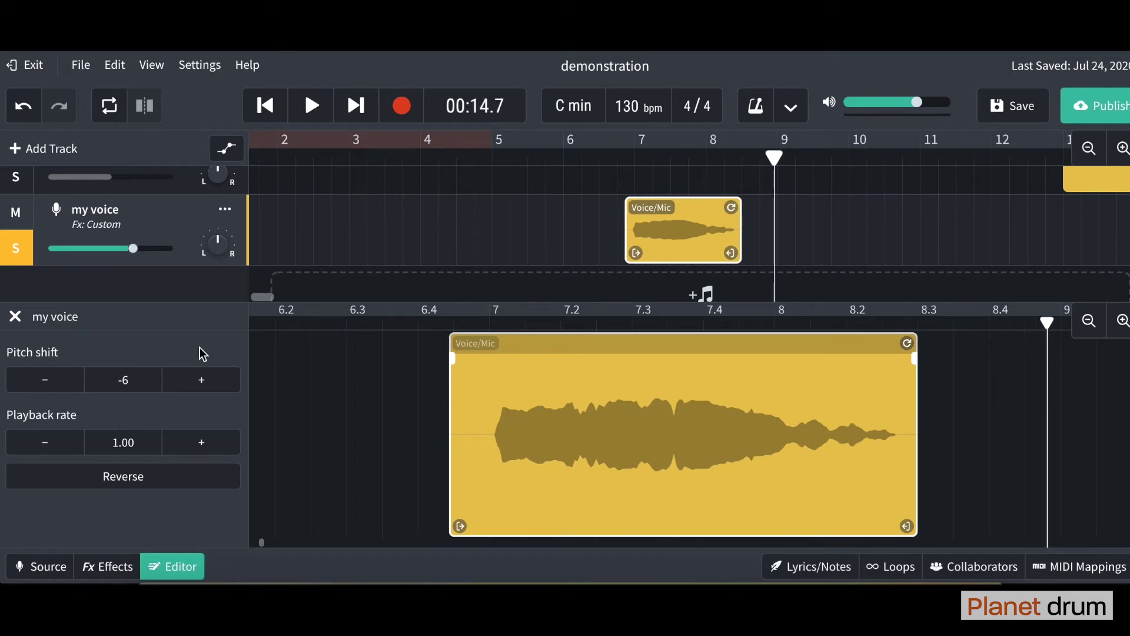
Step the clip's pitch shift back up from -6 toward 0.
left_click(202, 381)
left_click(203, 382)
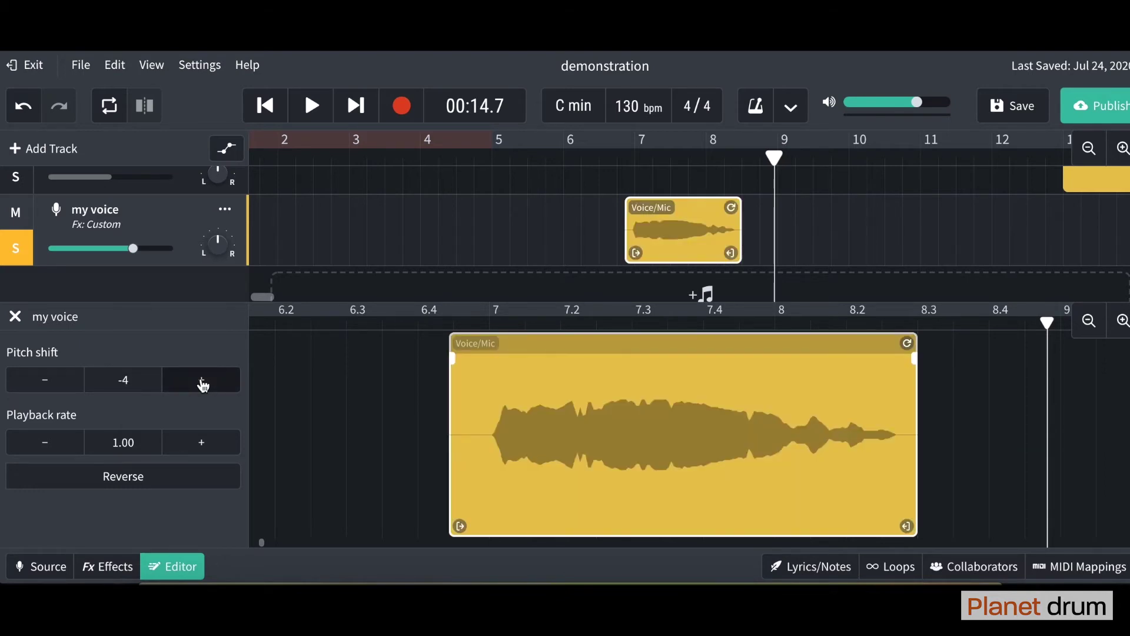
left_click(203, 383)
left_click(203, 383)
left_click(203, 383)
left_click(203, 383)
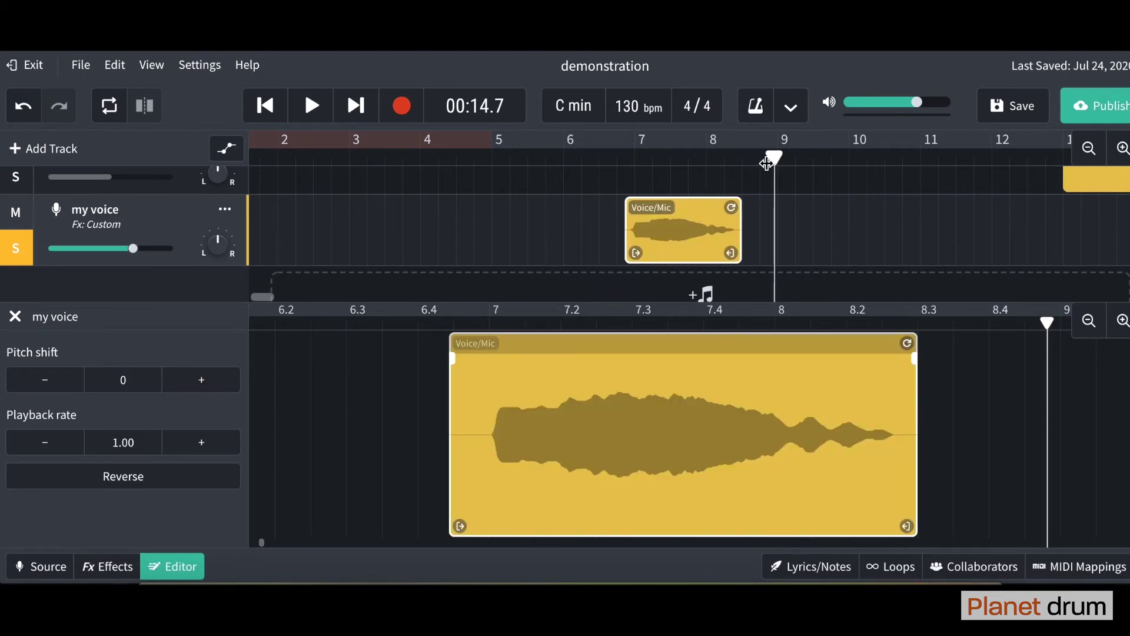
Slow the Voice/Mic clip to a 0.30 playback rate and play it from before the clip.
left_click_drag(773, 157, 607, 178)
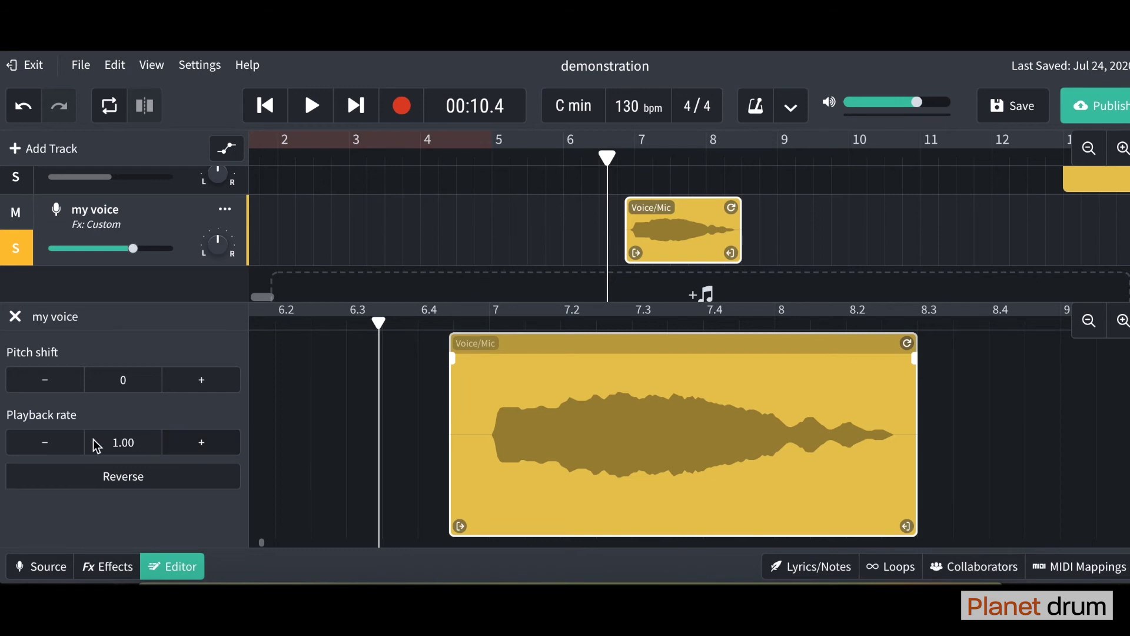
left_click(53, 452)
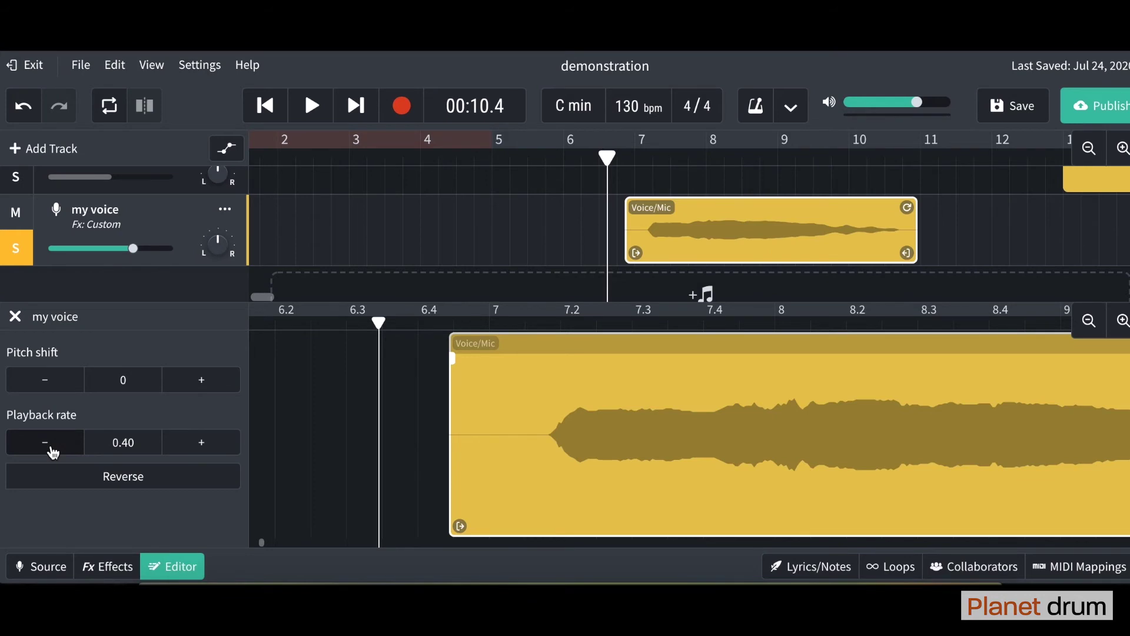
left_click(53, 452)
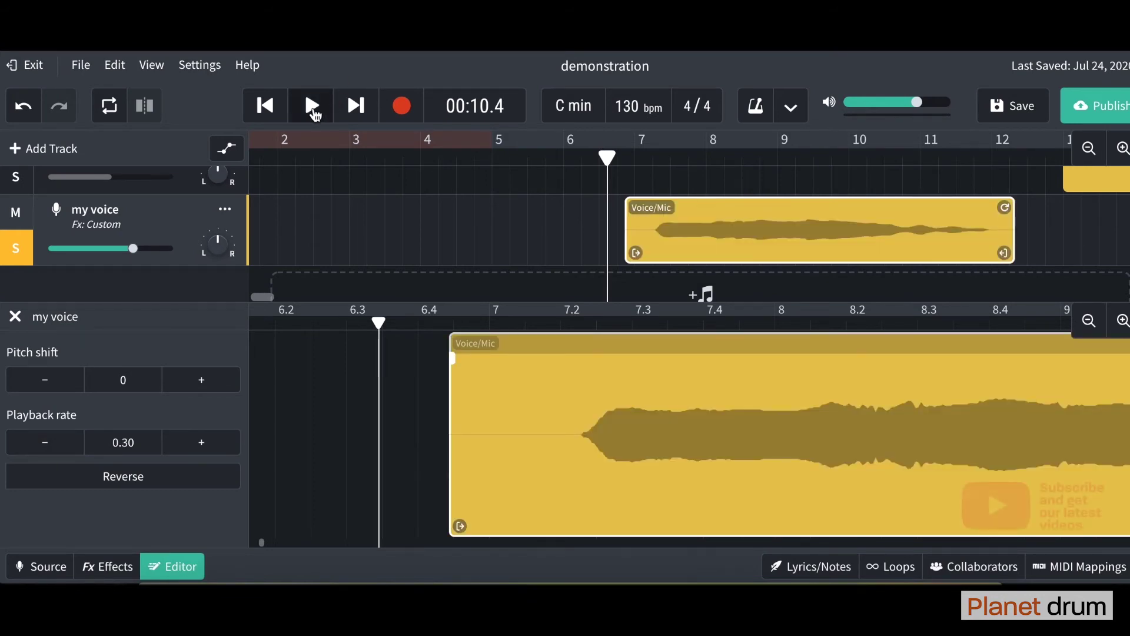
left_click(313, 106)
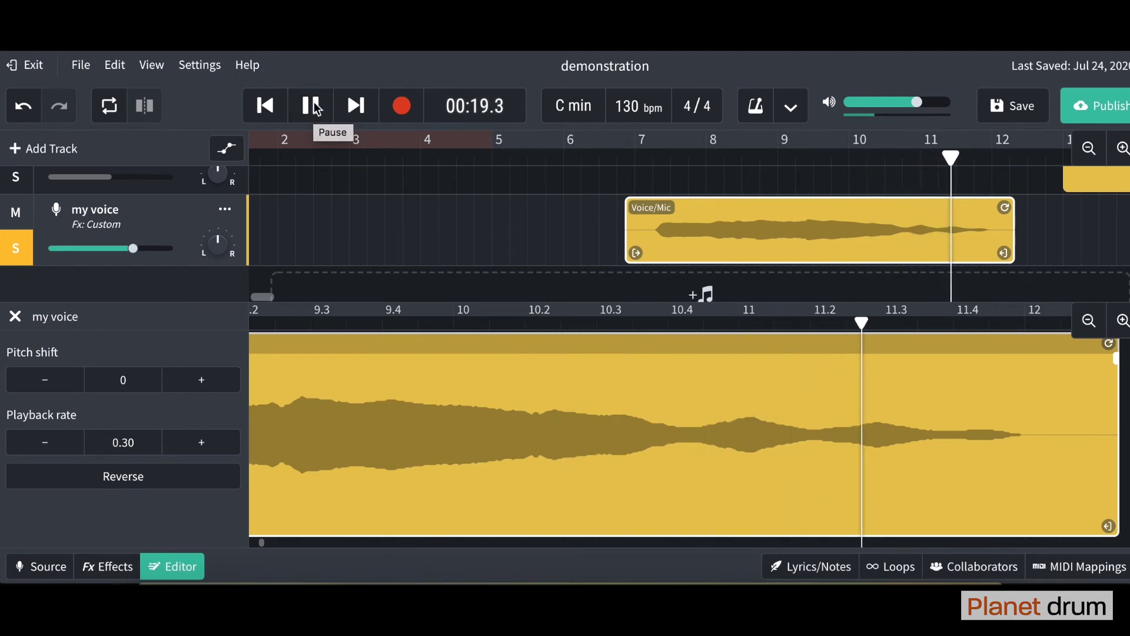
Stop playback and raise the clip's playback rate step by step up to 1.50.
left_click(325, 119)
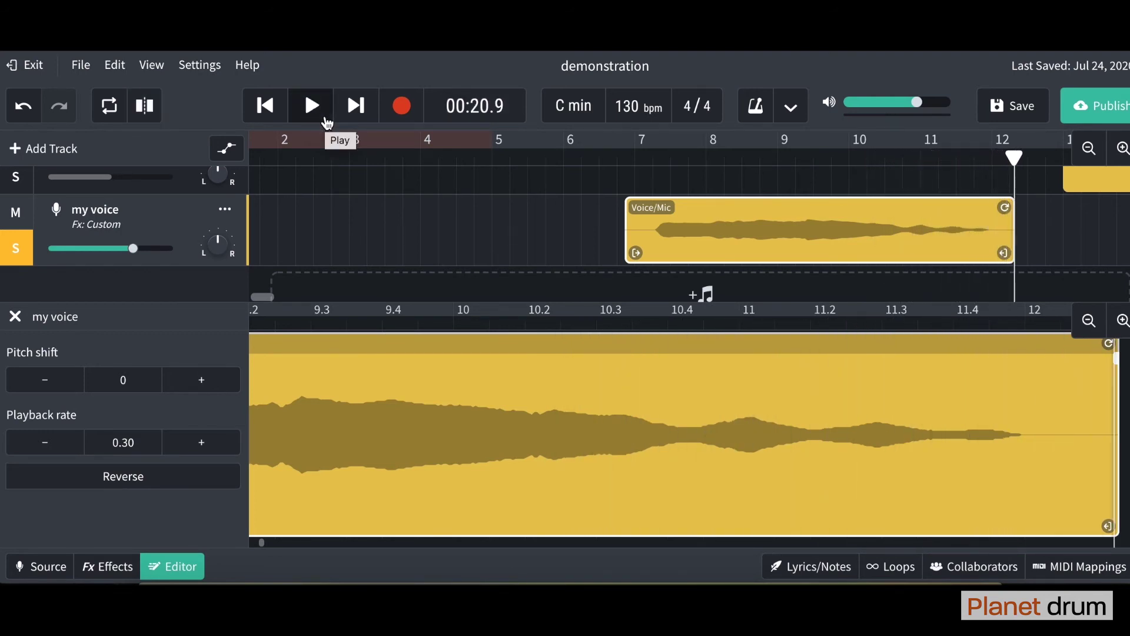
left_click(212, 458)
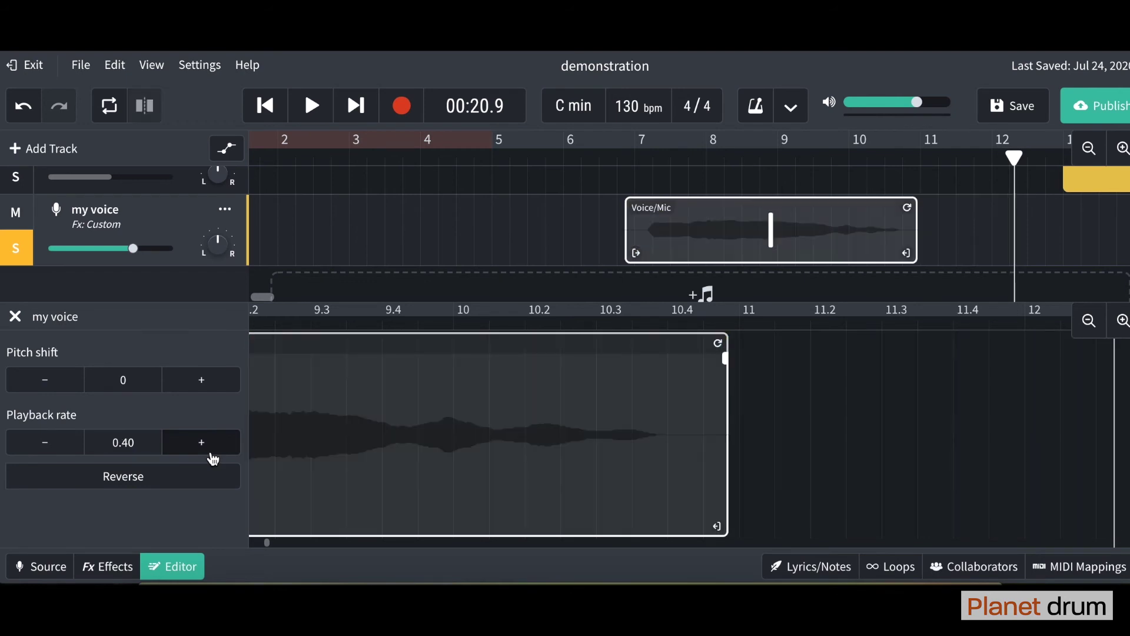
left_click(211, 458)
left_click(212, 457)
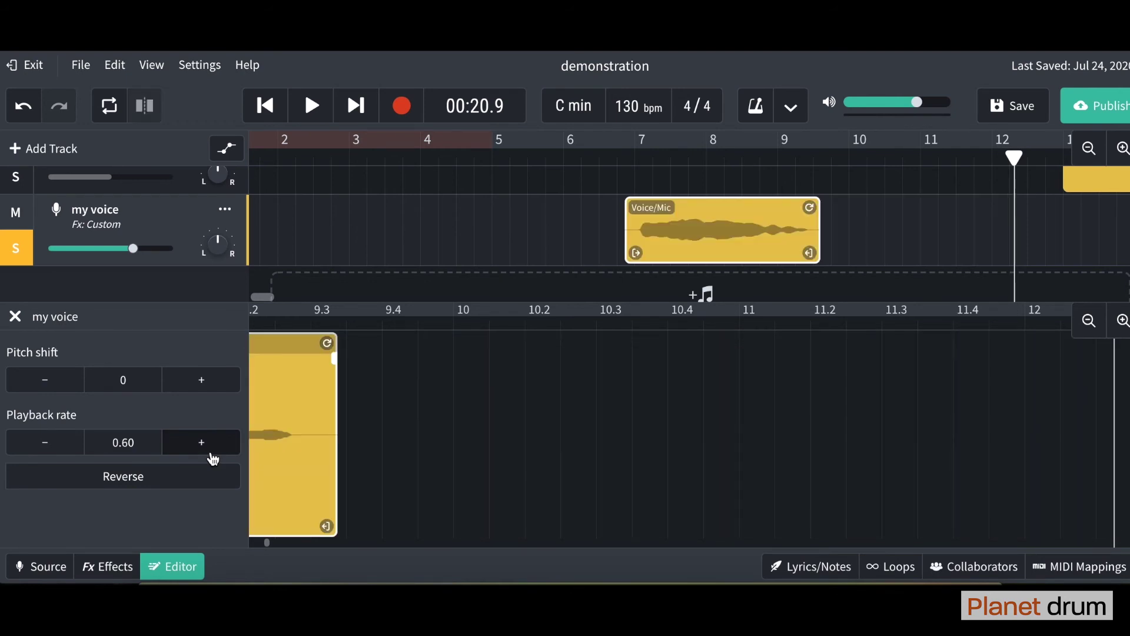
left_click(212, 457)
left_click(211, 456)
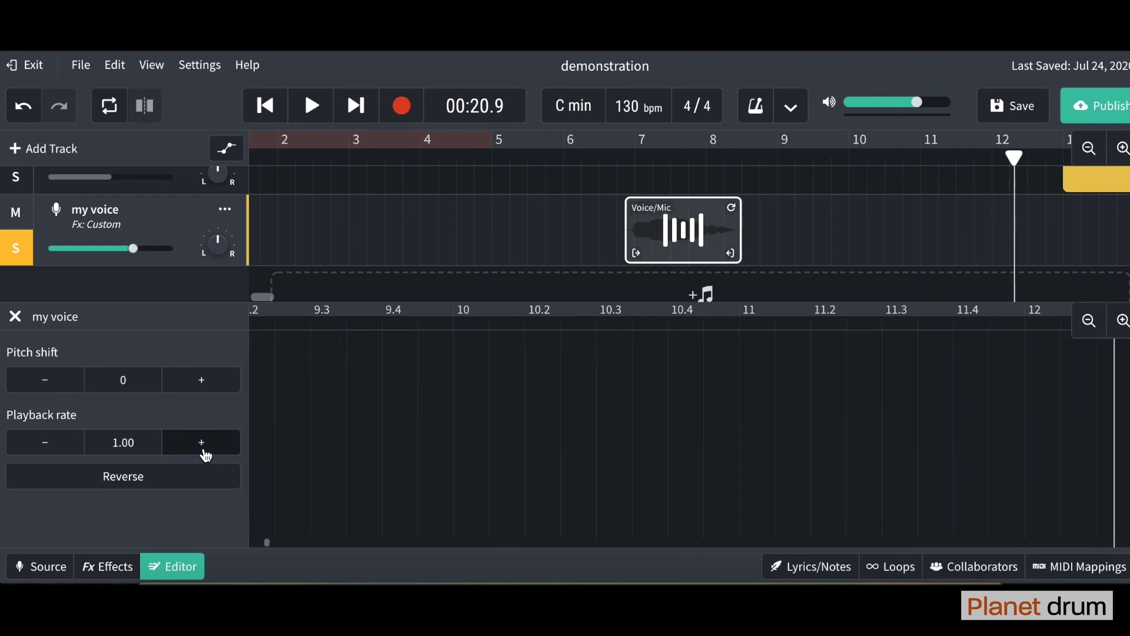
left_click(205, 455)
Play the 1.50-rate clip from just before it, then stop.
left_click_drag(1013, 158, 623, 193)
left_click(312, 107)
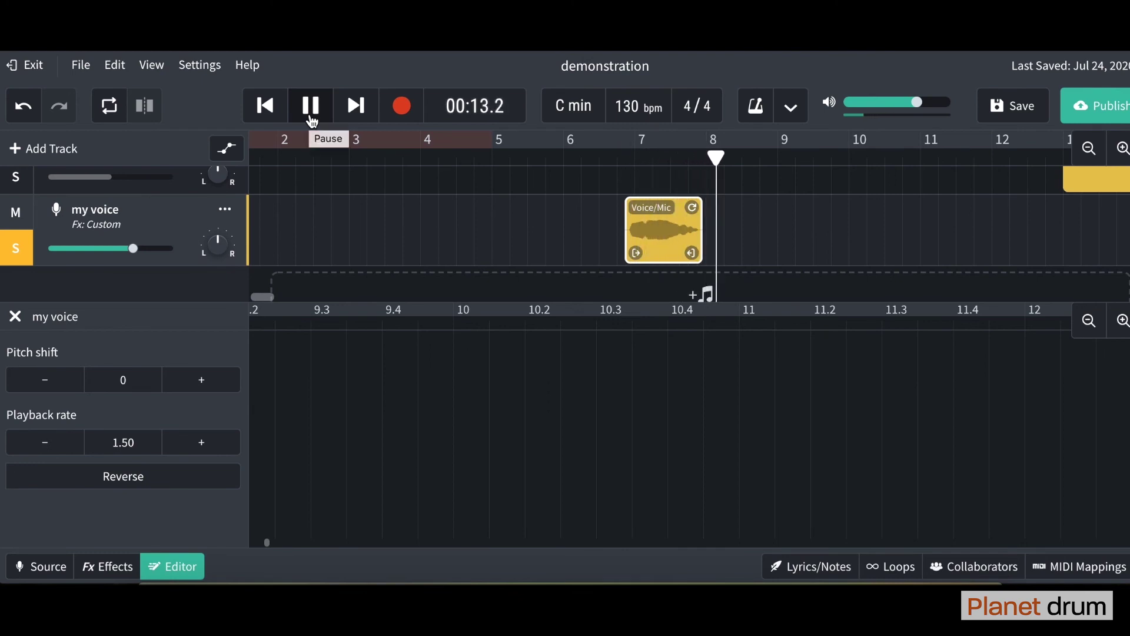
left_click(311, 117)
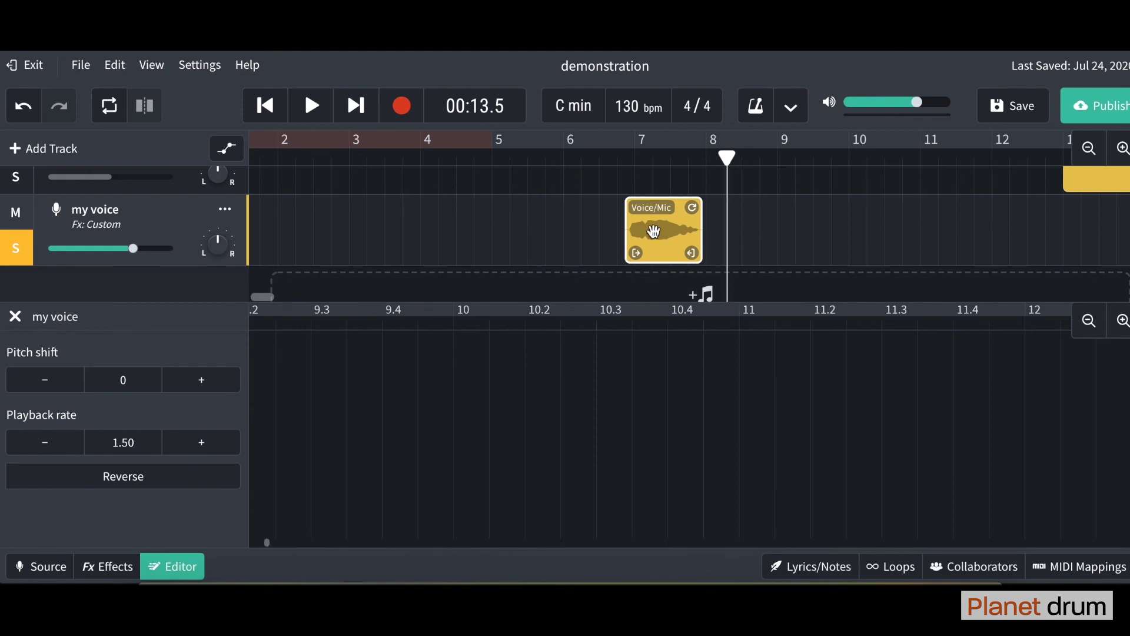
Reverse the Voice/Mic clip's audio and play it back from just before the clip.
scroll(651, 377, "left", 10)
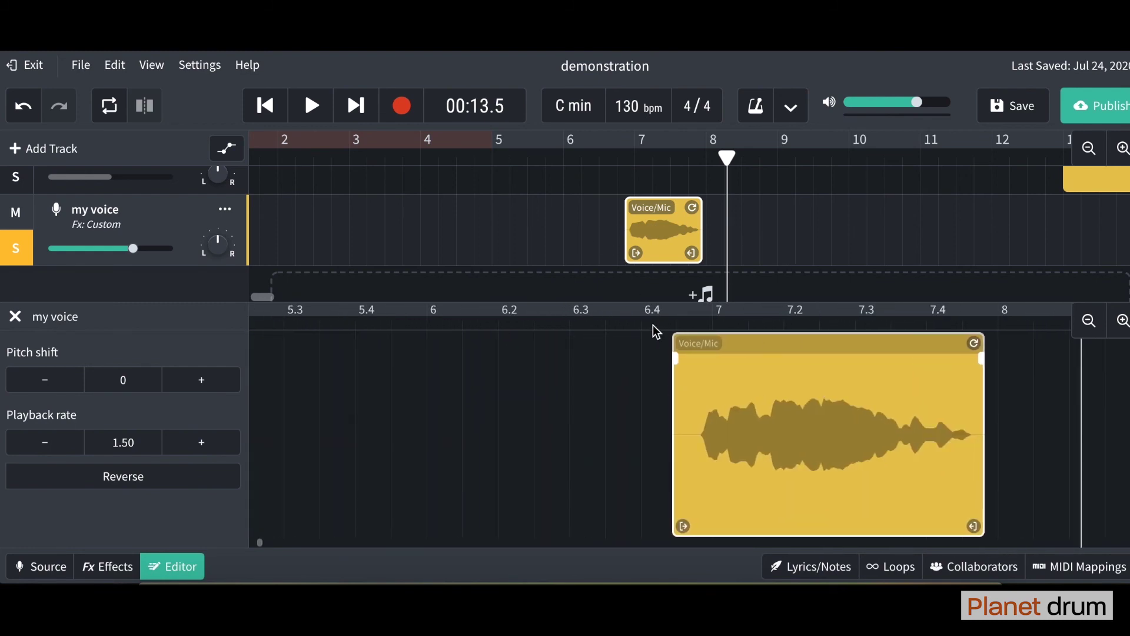
left_click(652, 325)
left_click(115, 486)
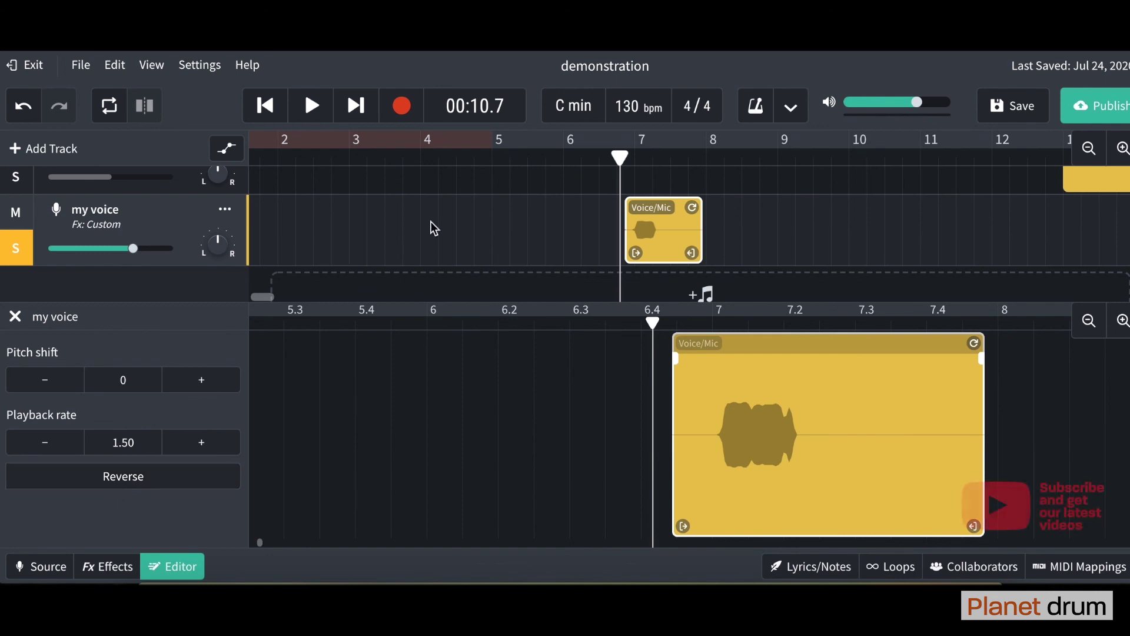
left_click(317, 108)
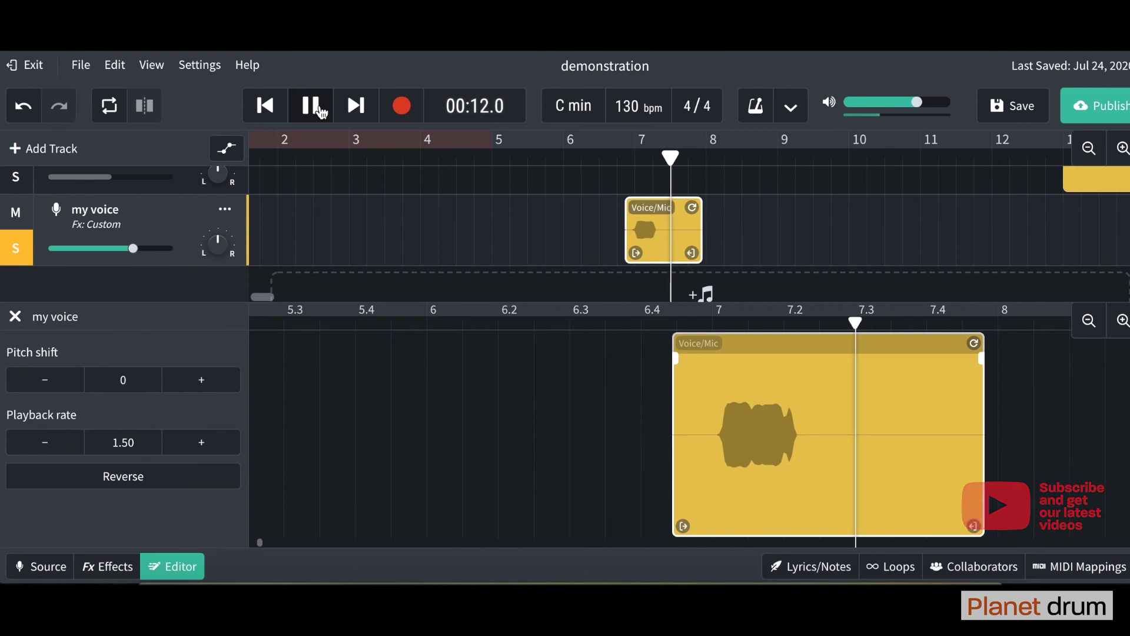
left_click(321, 112)
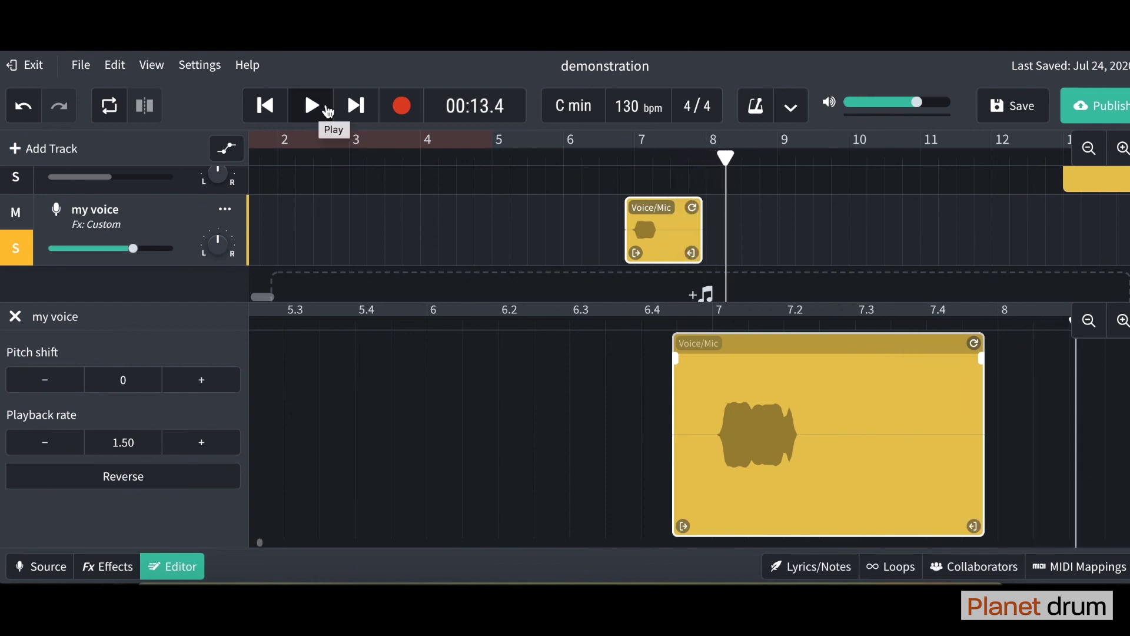